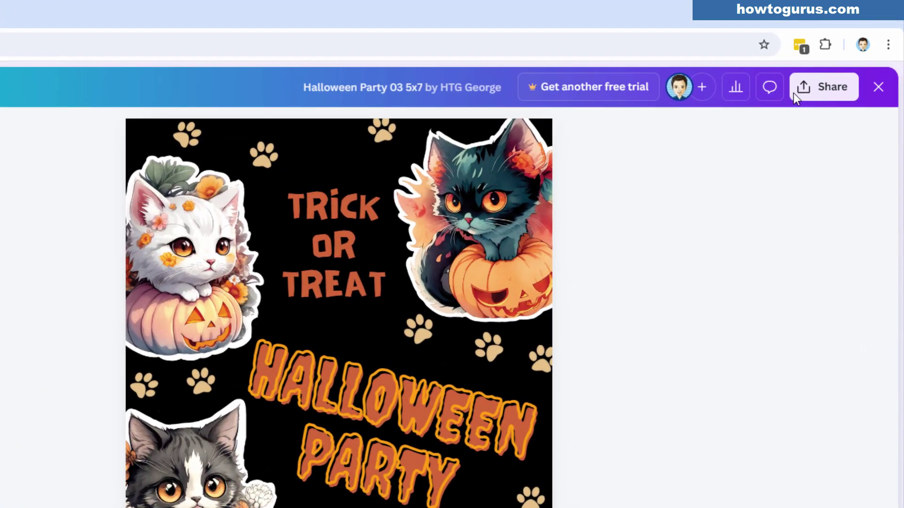
# - Keep the collaboration link at 'Anyone with the link' and change its permission to Can edit
pyautogui.click(823, 89)
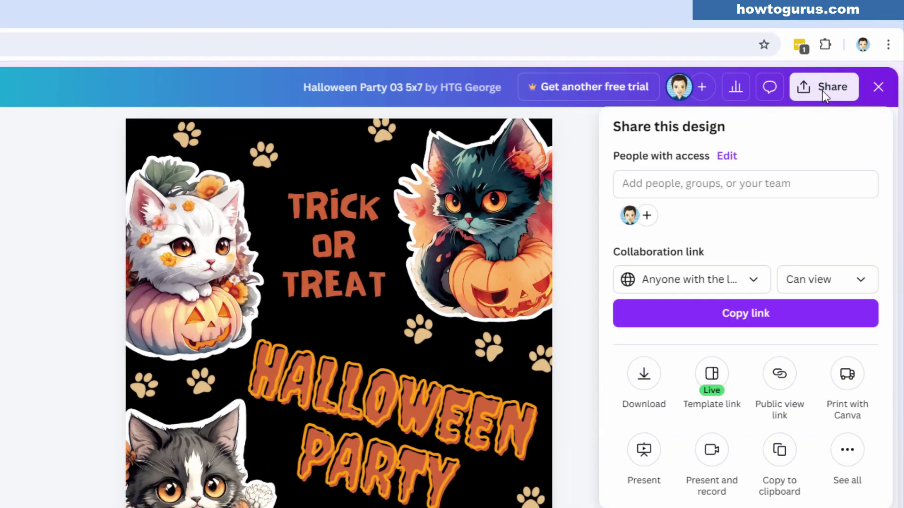
pyautogui.click(677, 284)
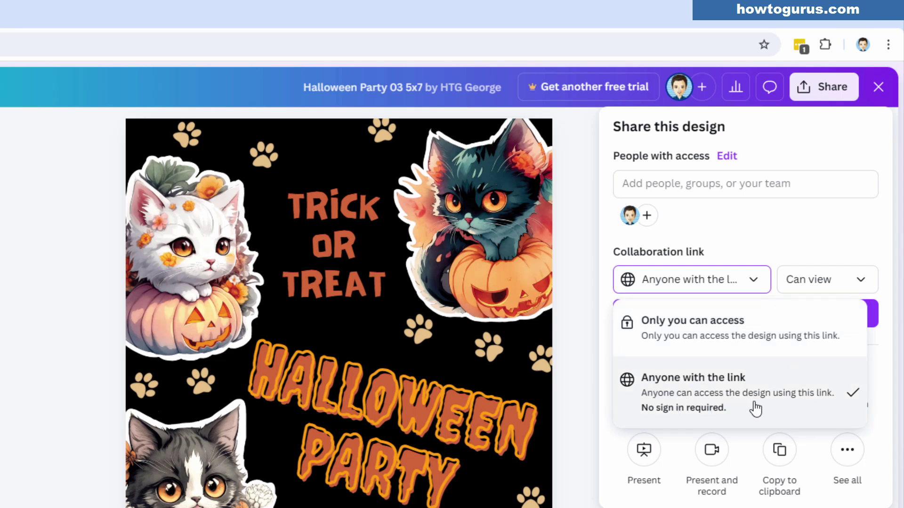
pyautogui.click(855, 283)
pyautogui.click(854, 282)
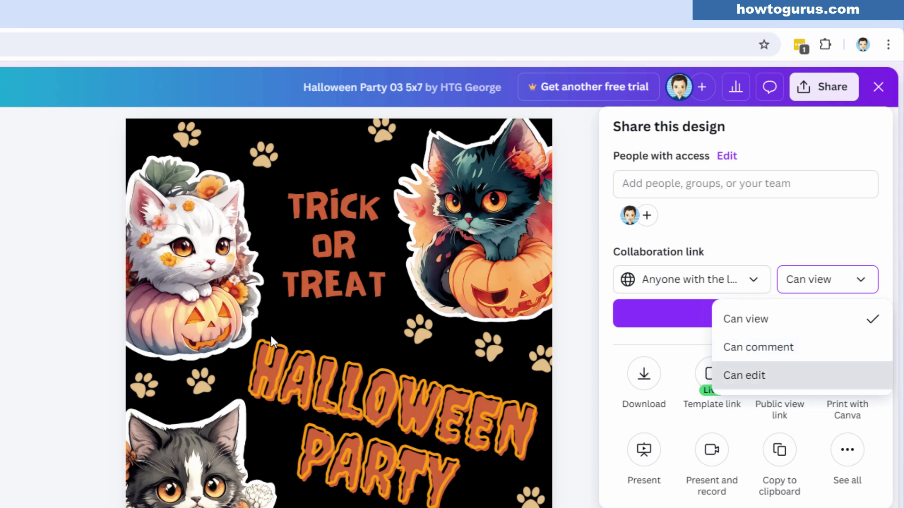
pyautogui.click(780, 228)
pyautogui.click(807, 278)
pyautogui.click(777, 375)
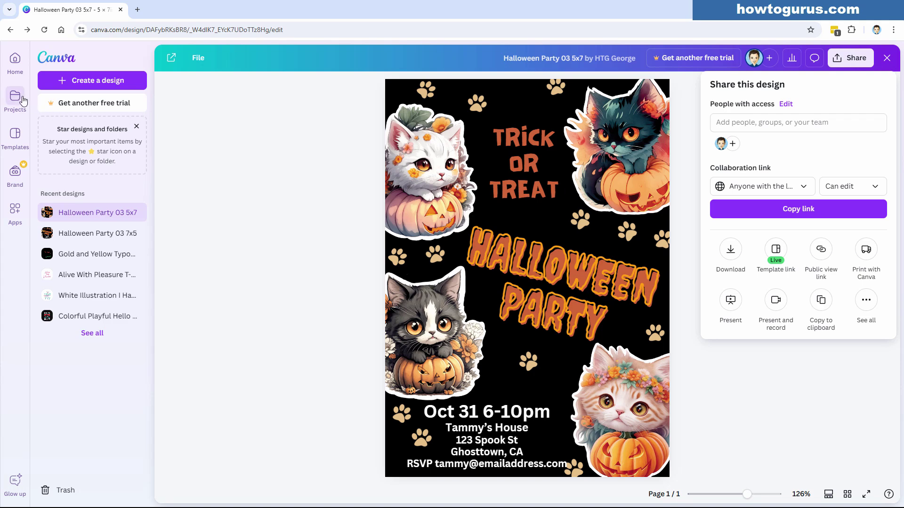
# - Go to Templates and advance the Browse by category carousel to the next categories
pyautogui.click(15, 135)
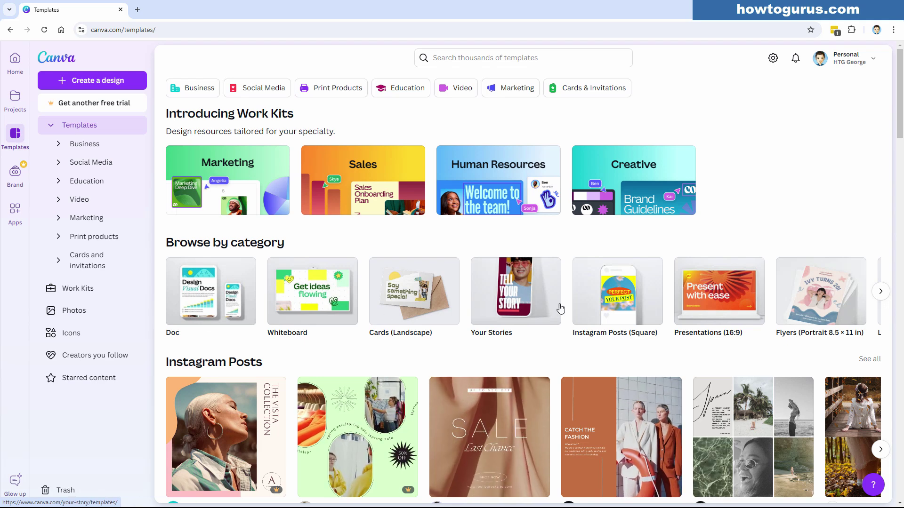
pyautogui.click(880, 291)
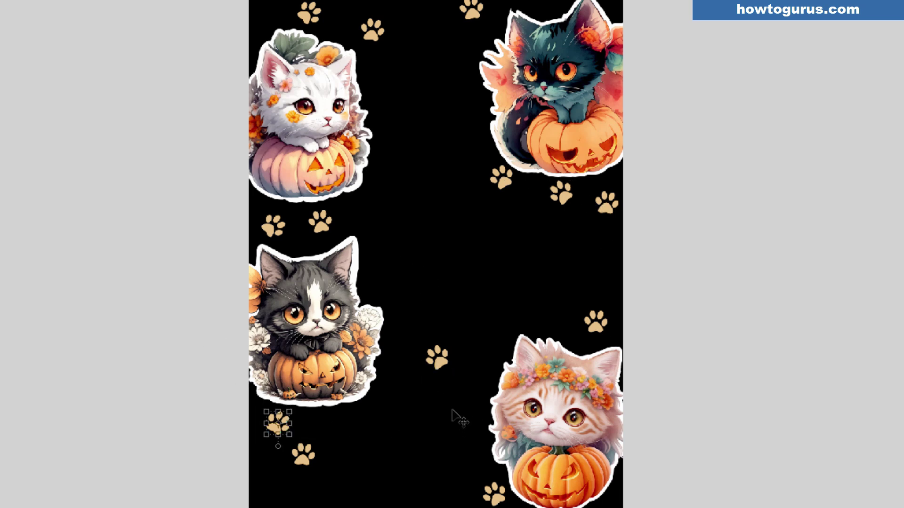
pyautogui.press('i')
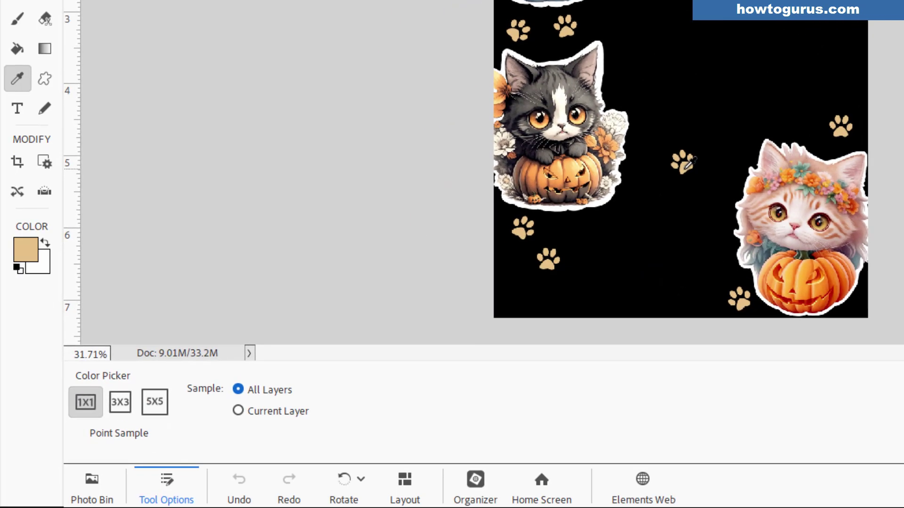
pyautogui.click(44, 79)
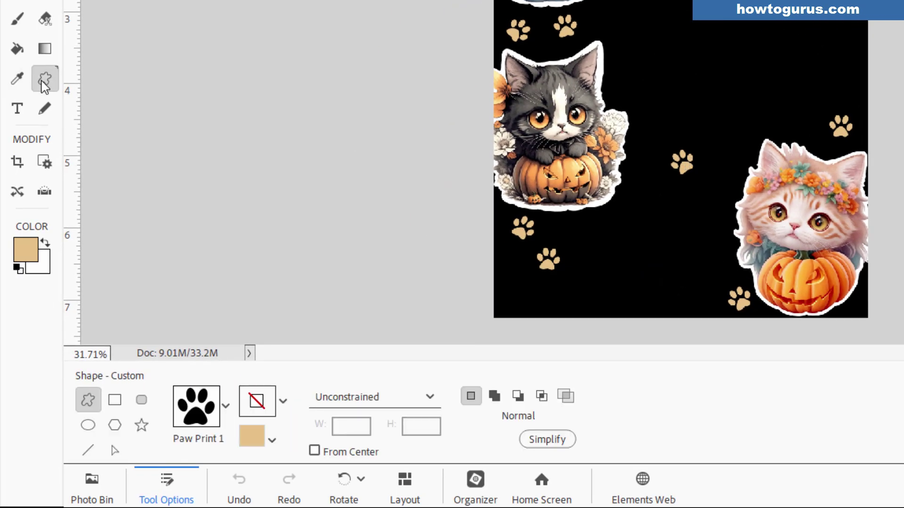
pyautogui.click(226, 407)
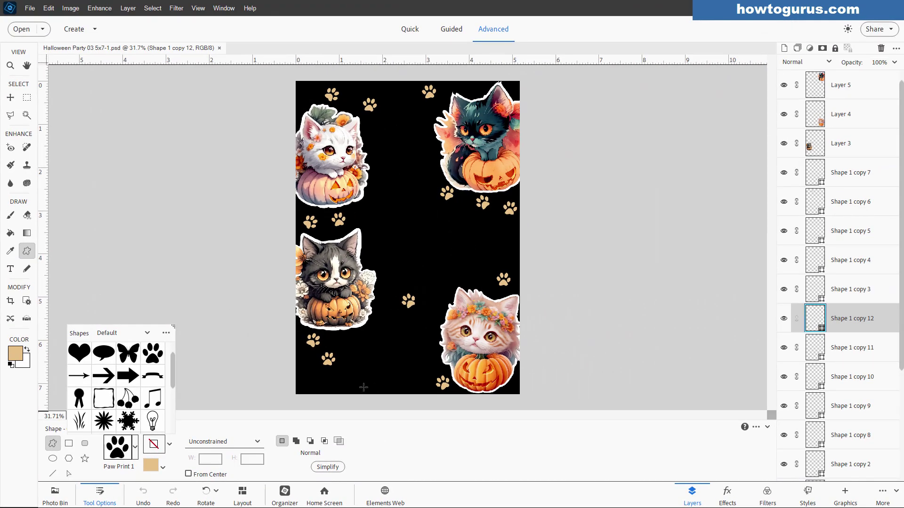
pyautogui.click(11, 98)
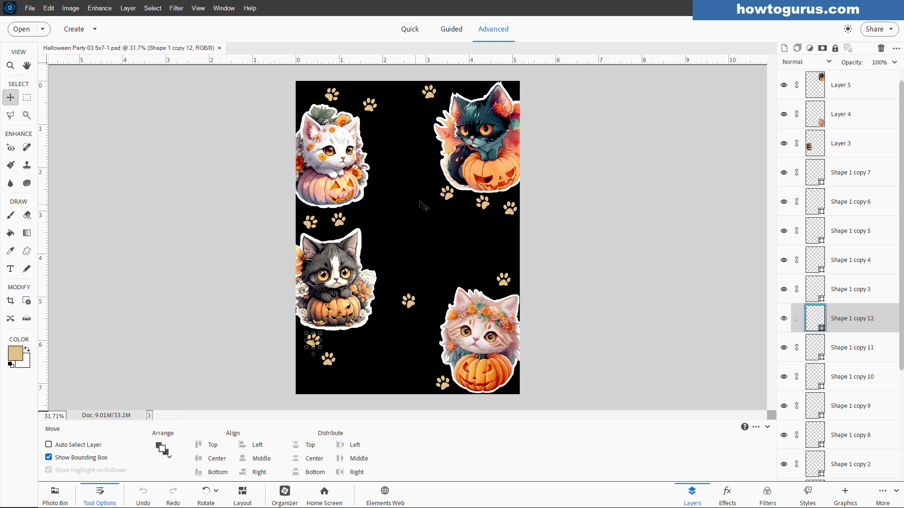
pyautogui.click(783, 144)
pyautogui.click(784, 144)
pyautogui.click(784, 144)
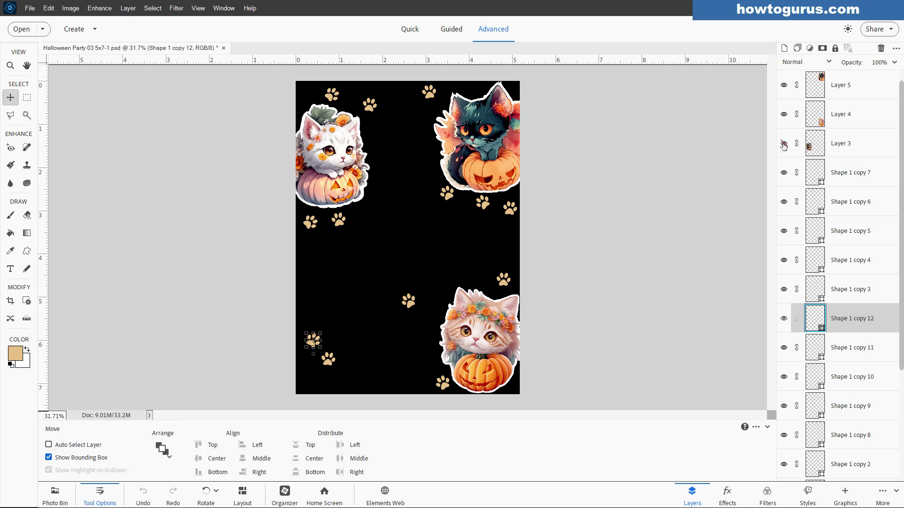
pyautogui.click(784, 144)
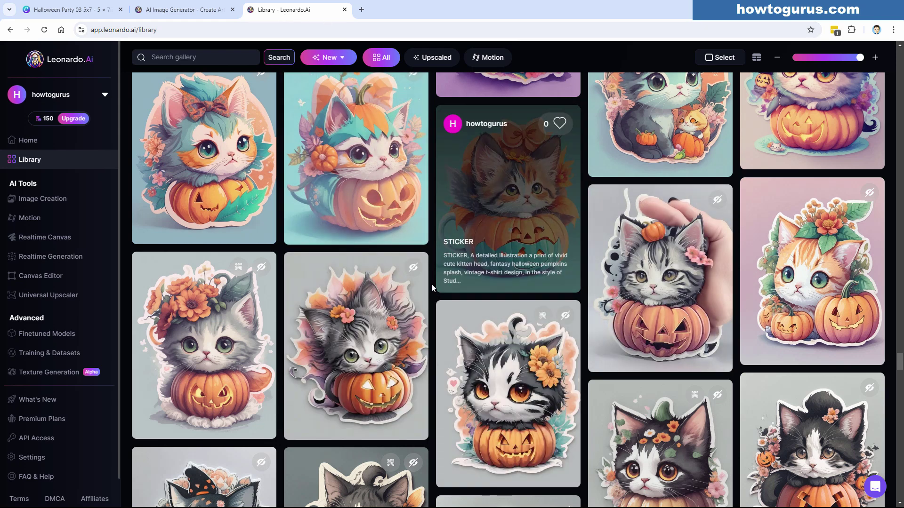
pyautogui.scroll(-4, 430, 283)
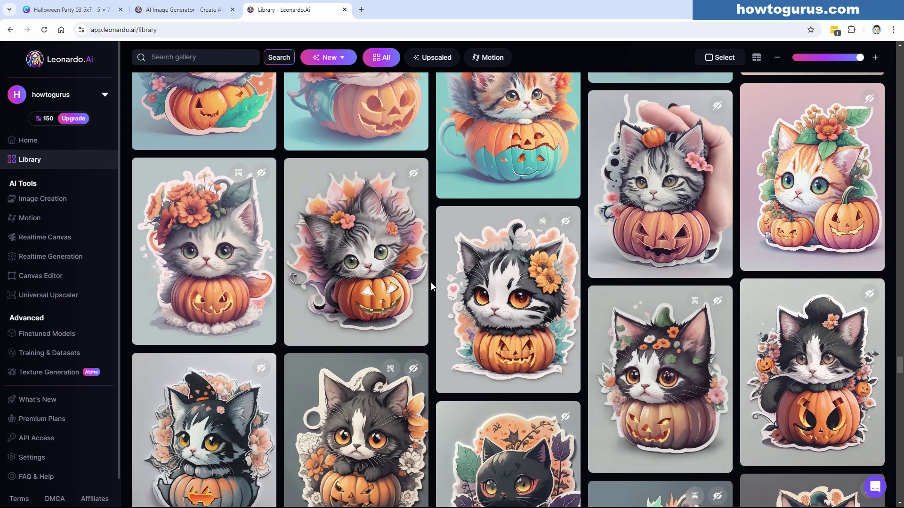
pyautogui.scroll(-2, 431, 286)
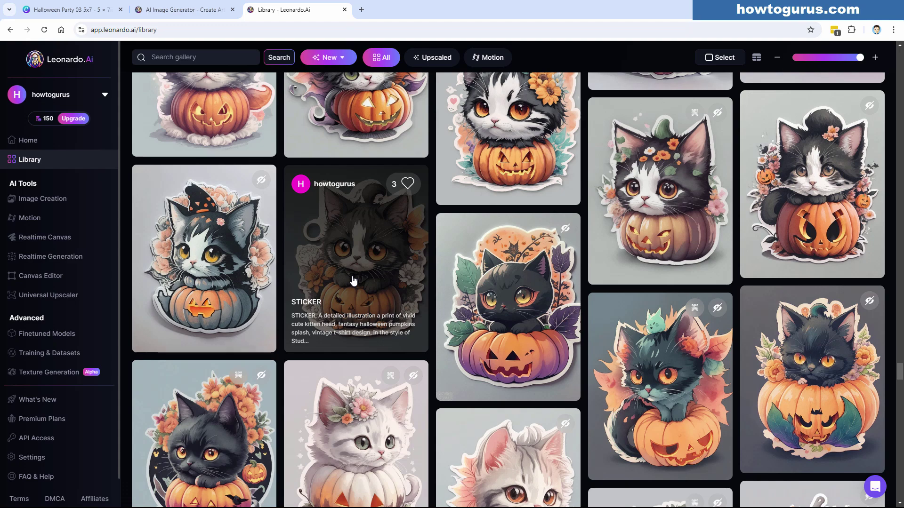
pyautogui.scroll(-3, 584, 255)
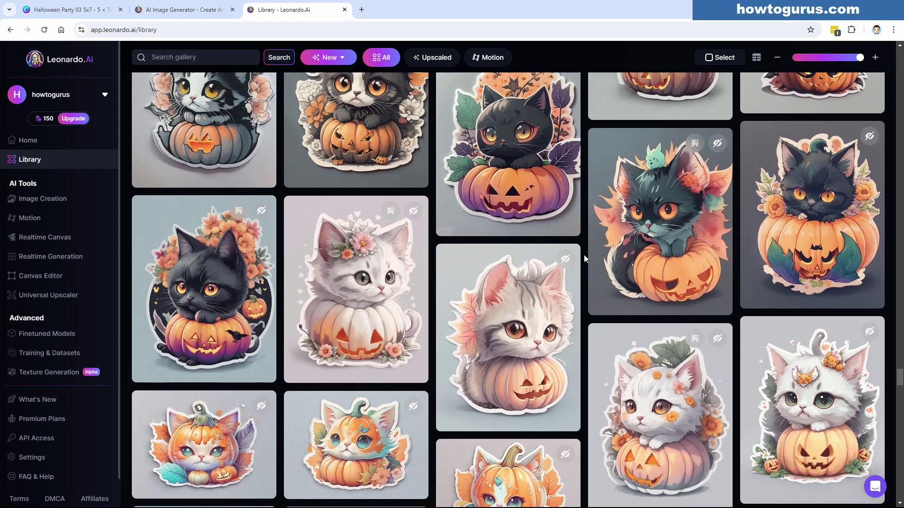
pyautogui.scroll(-5, 584, 258)
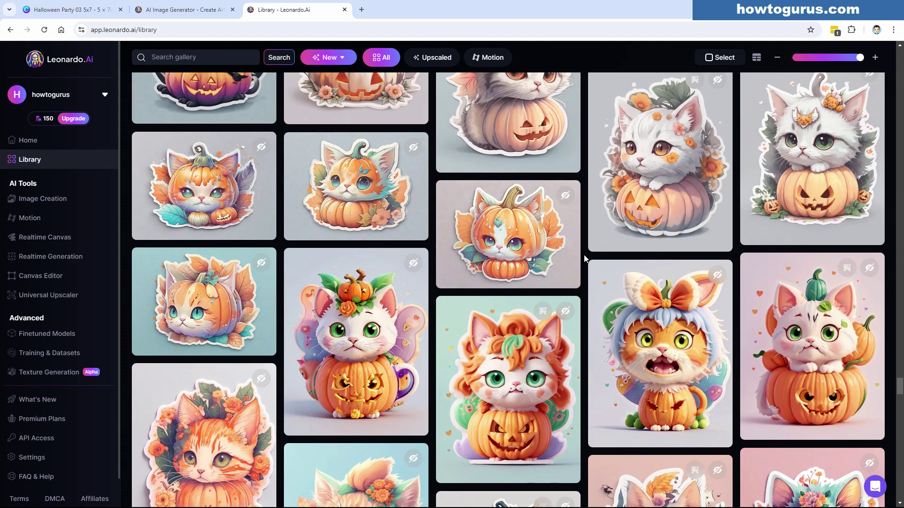
pyautogui.scroll(-1, 584, 258)
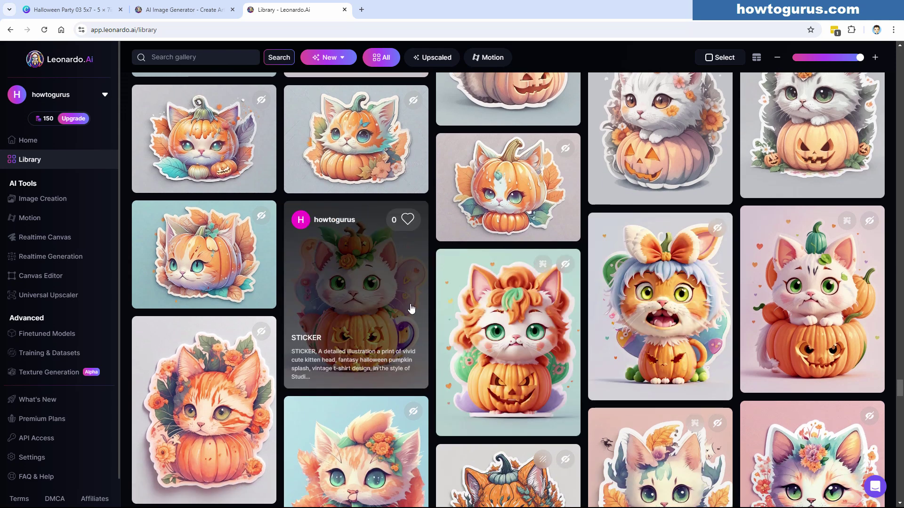
pyautogui.scroll(5, 509, 277)
pyautogui.scroll(6, 510, 277)
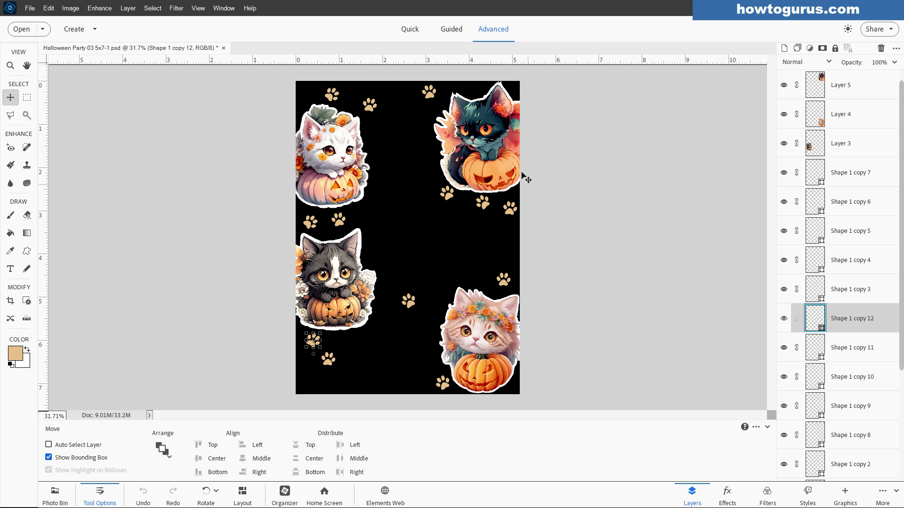
# - Toggle the black kitten layer off and on to check the background
pyautogui.click(784, 144)
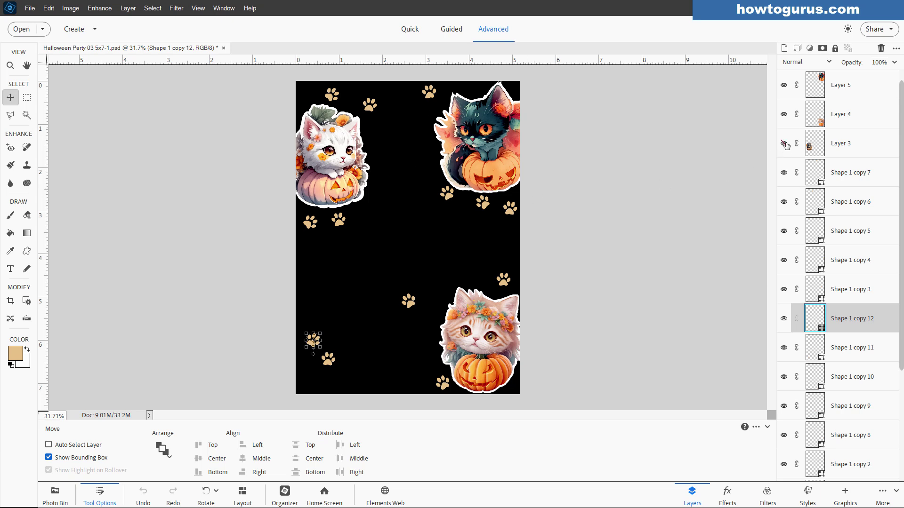
pyautogui.click(784, 144)
pyautogui.click(784, 144)
pyautogui.click(784, 144)
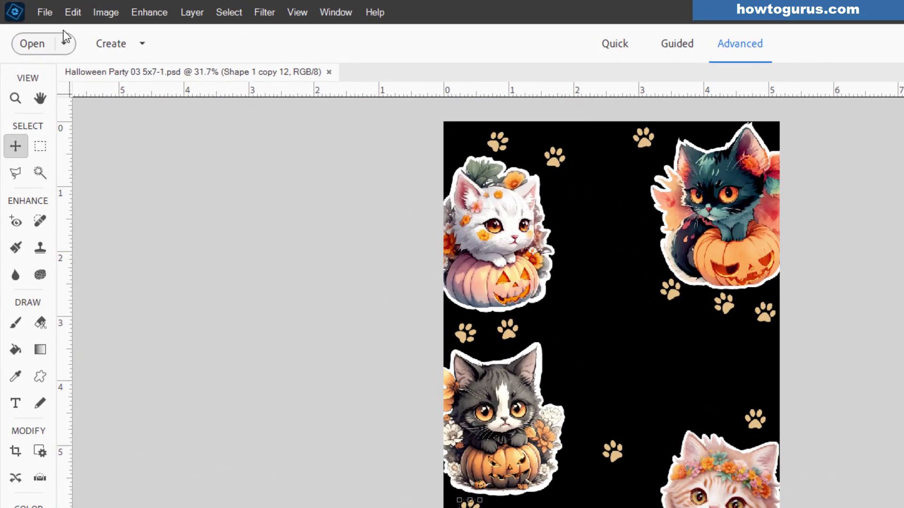
# - Save As a PNG, accepting the default PNG Options compression settings
pyautogui.click(45, 12)
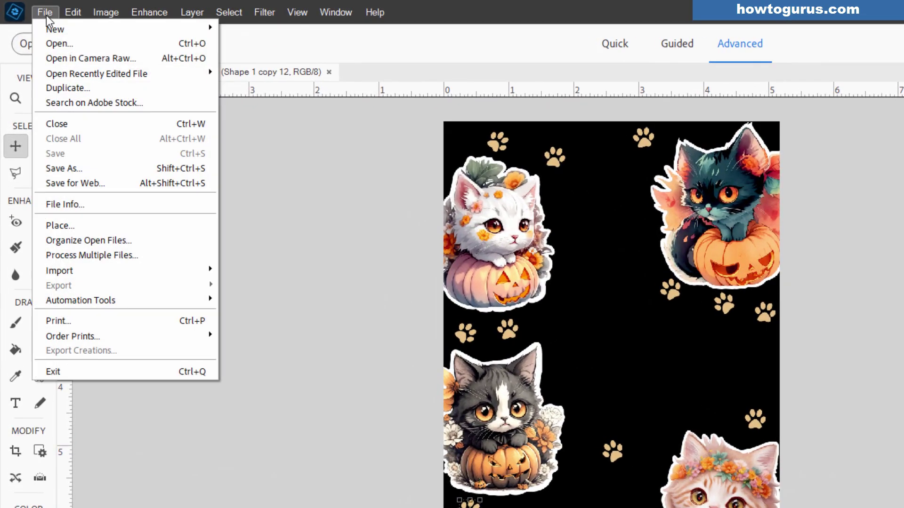
pyautogui.click(106, 167)
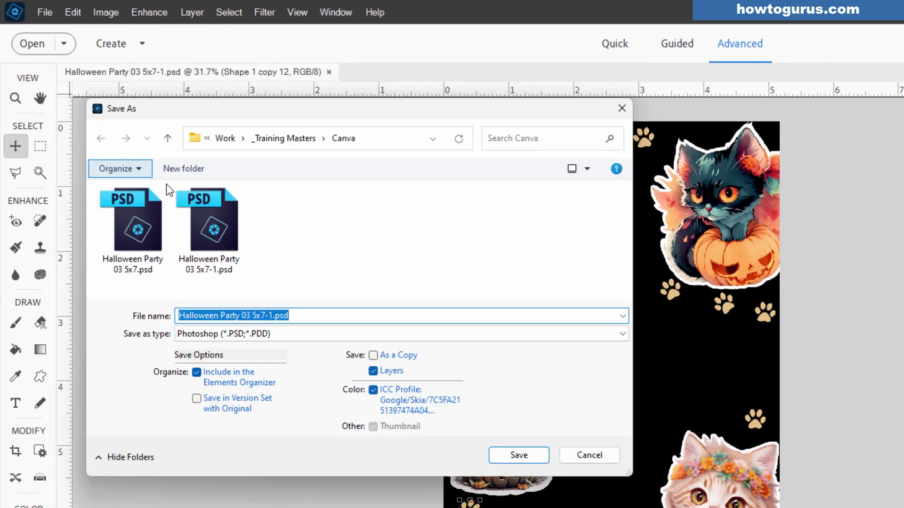
pyautogui.click(296, 332)
pyautogui.click(250, 431)
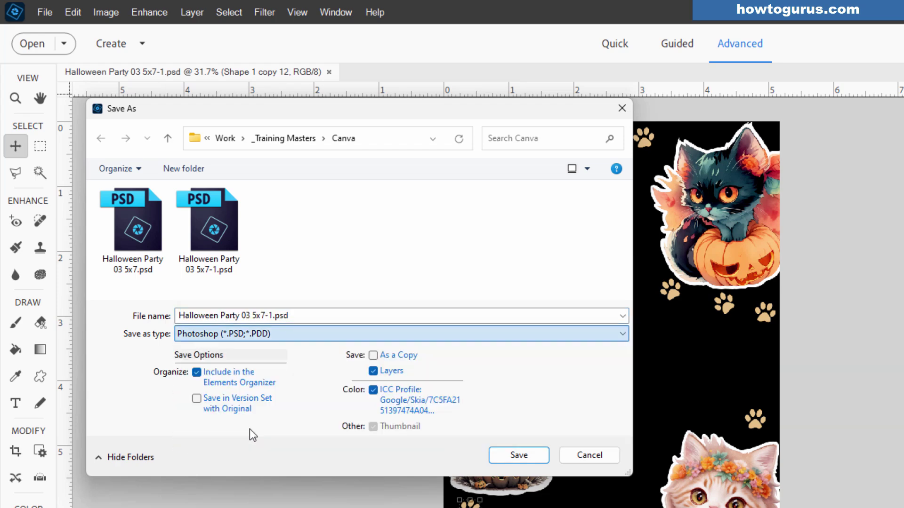
pyautogui.click(518, 455)
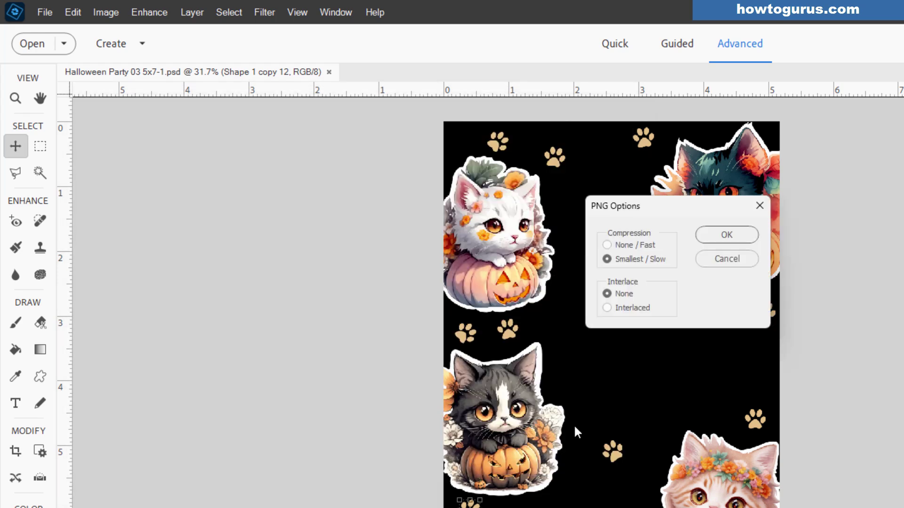
pyautogui.click(733, 240)
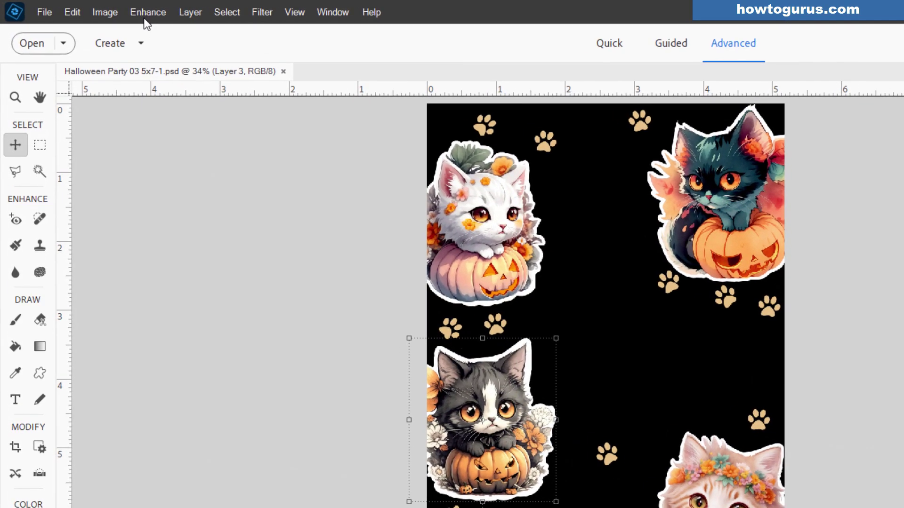
# - Review the commands in the Enhance menu
pyautogui.click(97, 9)
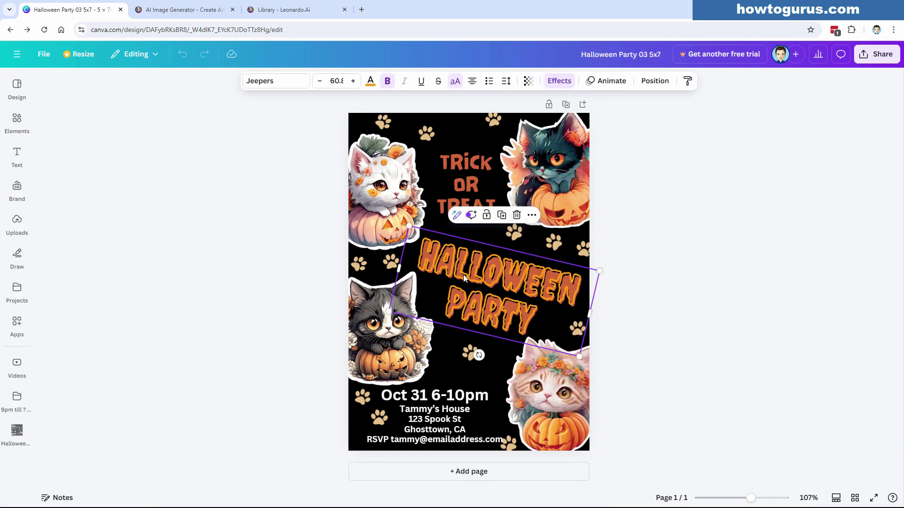
# - Edit the HALLOWEEN PARTY title and show its font list, currently Jeepers at 60.8
pyautogui.doubleClick(495, 301)
pyautogui.doubleClick(496, 337)
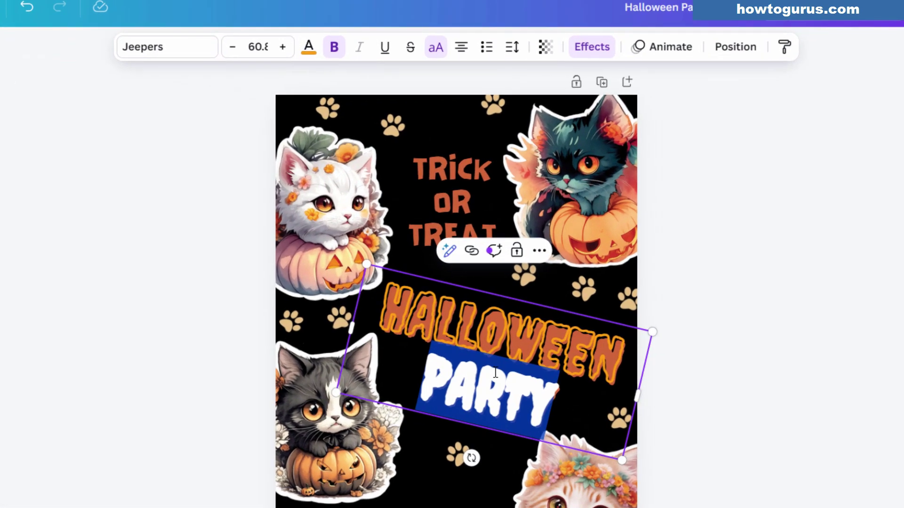
pyautogui.click(479, 336)
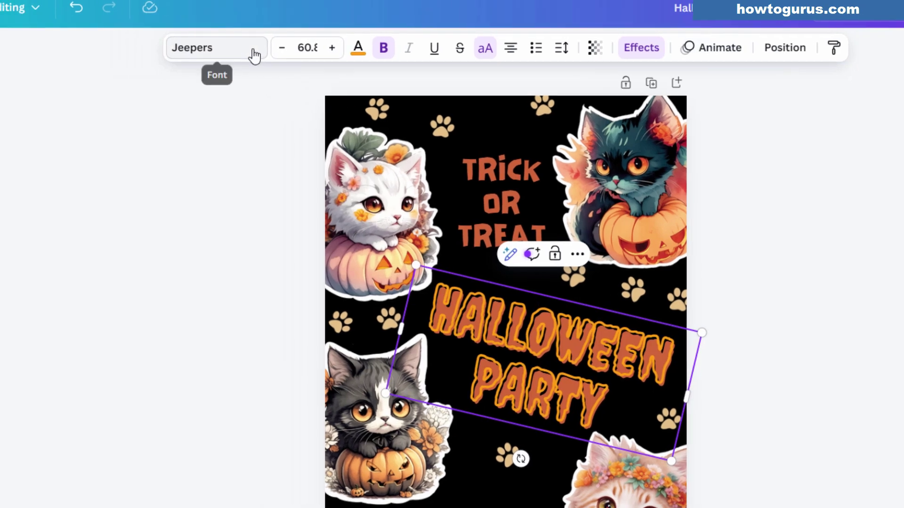
pyautogui.click(203, 49)
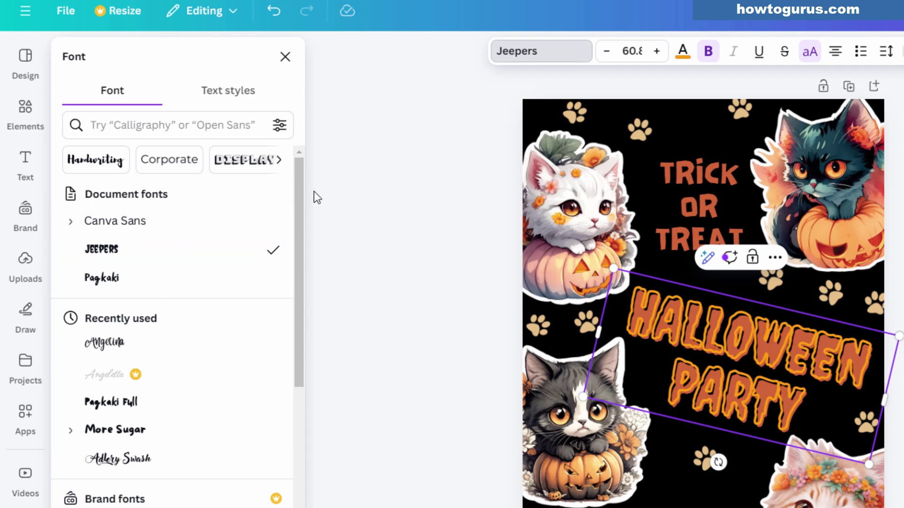
# - Scroll through the font list, then close it, leaving the title in Jeepers
pyautogui.moveTo(301, 176); pyautogui.dragTo(298, 503)
pyautogui.scroll(-15, 297, 436)
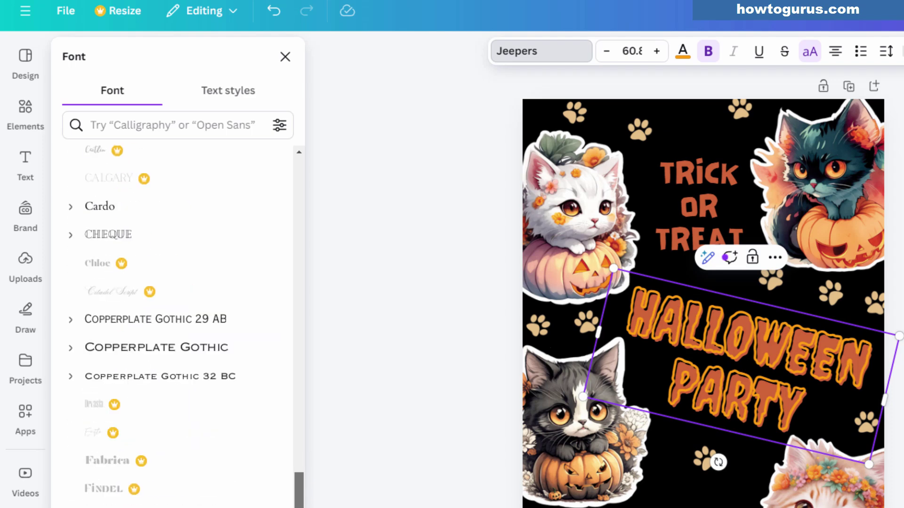
pyautogui.moveTo(296, 467); pyautogui.dragTo(309, 216)
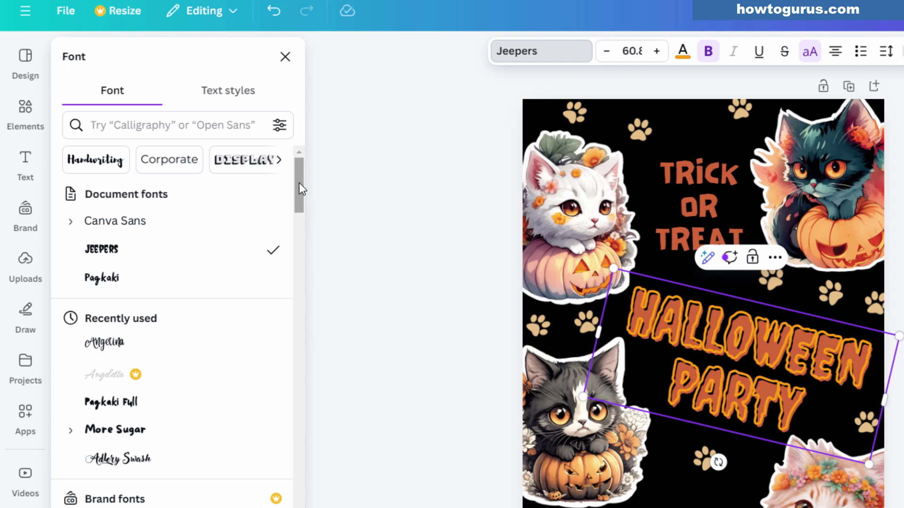
pyautogui.moveTo(302, 188)
pyautogui.mouseDown()
pyautogui.moveTo(286, 403)
pyautogui.moveTo(315, 198)
pyautogui.mouseUp()
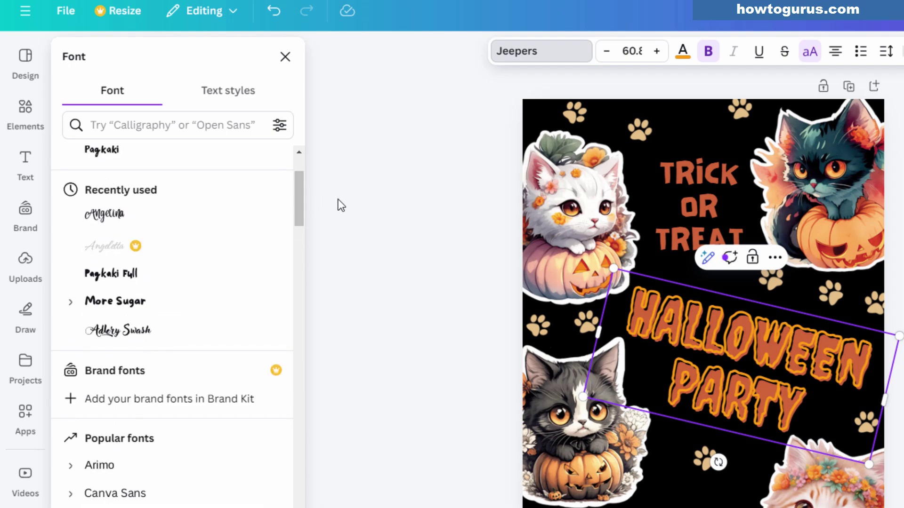
pyautogui.press('Escape')
# - Go through Elements and Design in the sidebar, ending on the Draw pens
pyautogui.click(33, 115)
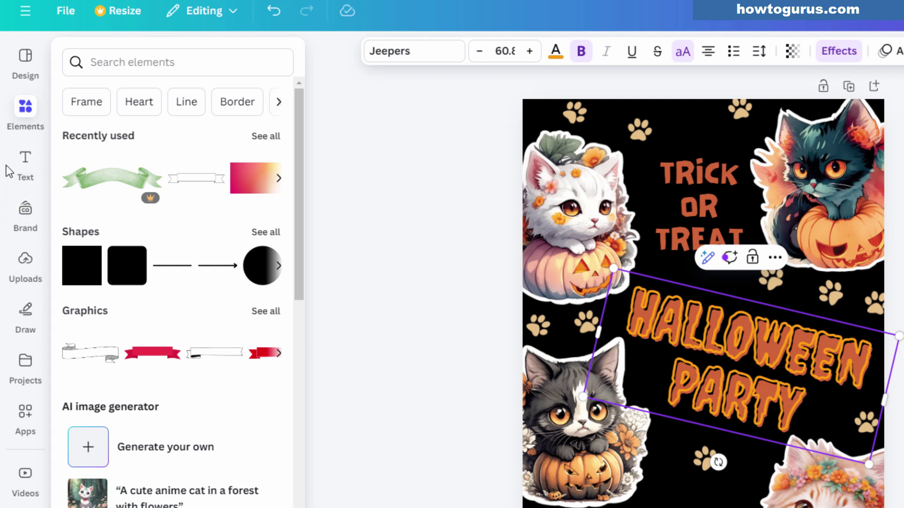
pyautogui.click(33, 73)
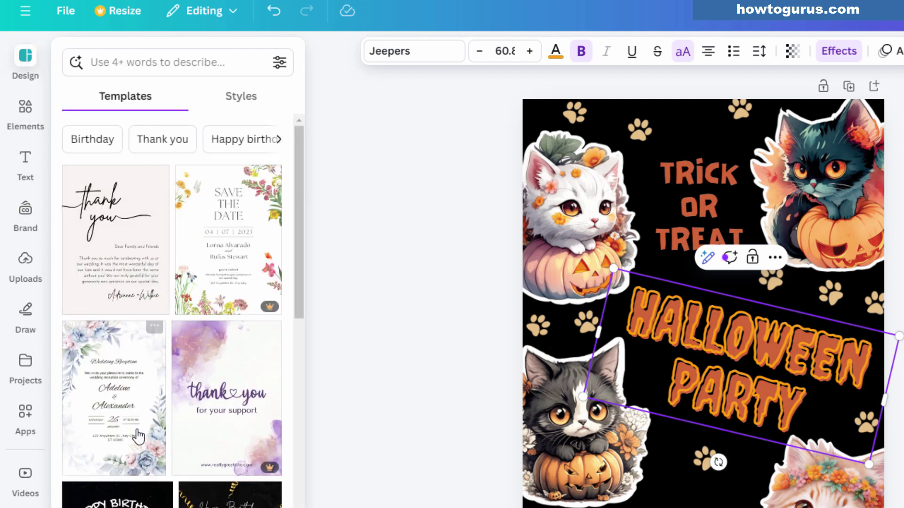
pyautogui.click(25, 365)
# - Go from Draw to Brand, then show the uploaded cat background images
pyautogui.click(27, 313)
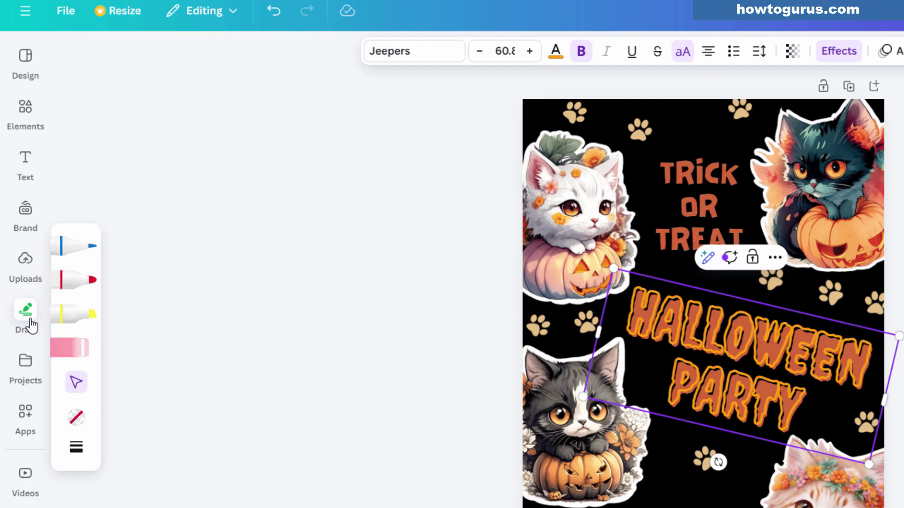
pyautogui.click(29, 263)
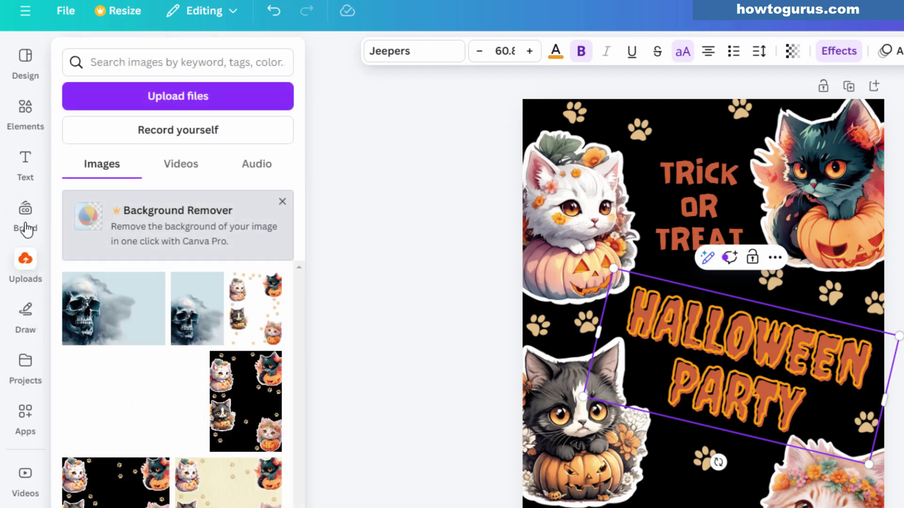
pyautogui.click(26, 228)
pyautogui.click(26, 262)
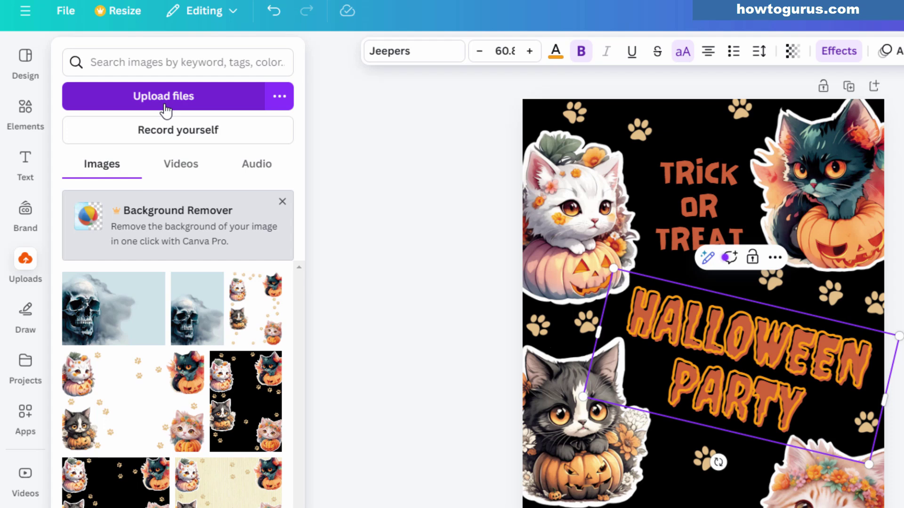
# - Close the Uploads panel by selecting the TRICK OR TREAT text and cat background
pyautogui.click(460, 175)
pyautogui.click(718, 217)
pyautogui.click(822, 212)
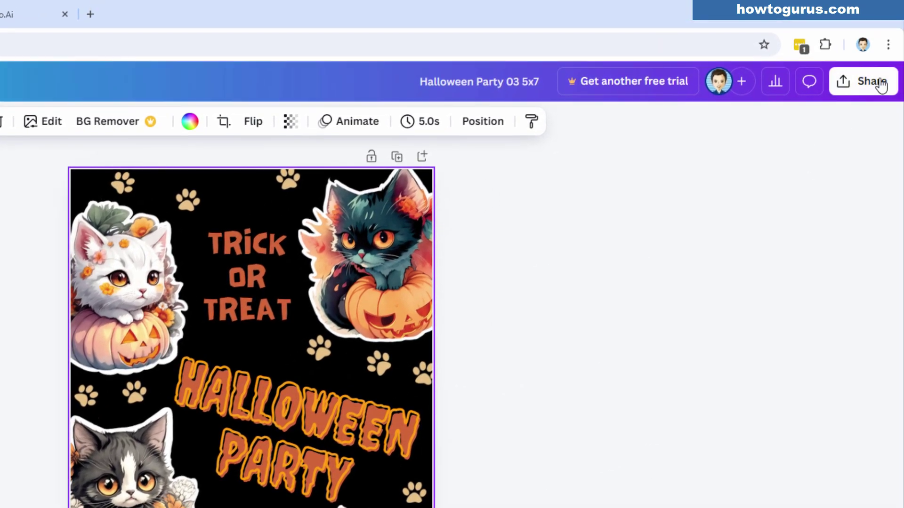
# - Download as flattened PDF Print, saving Halloween Party 03 5x7 -2.pdf in the Canva folder
pyautogui.click(879, 83)
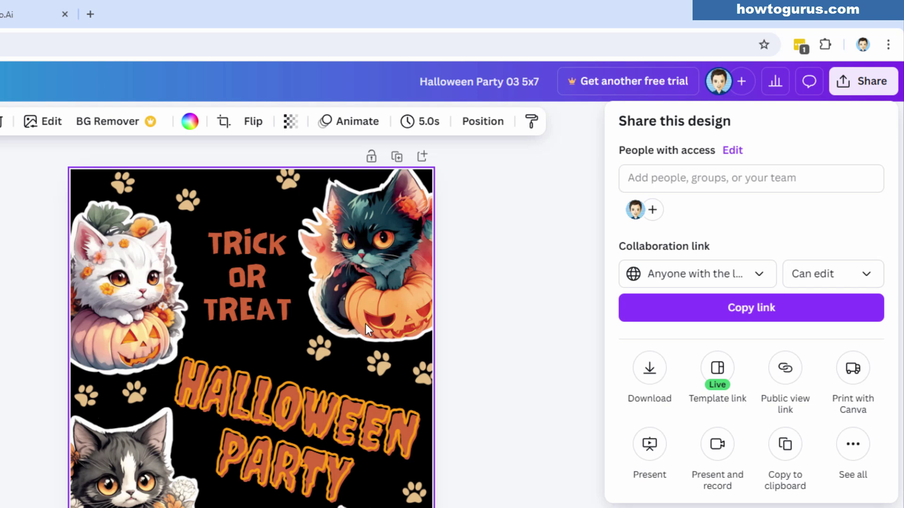
pyautogui.click(650, 368)
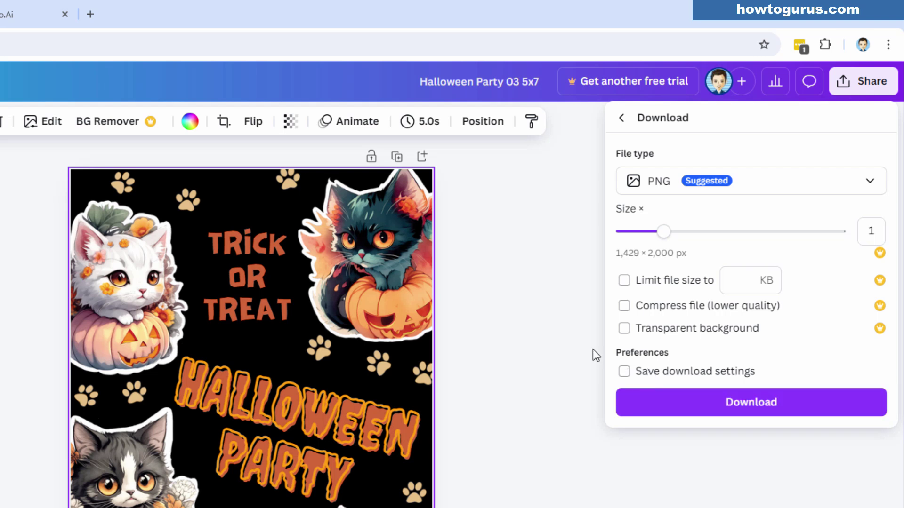
pyautogui.click(746, 189)
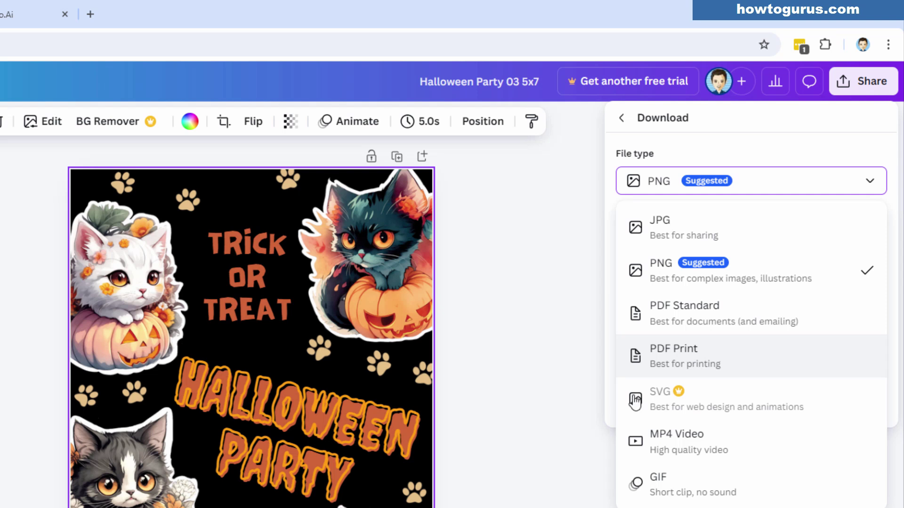
pyautogui.click(747, 362)
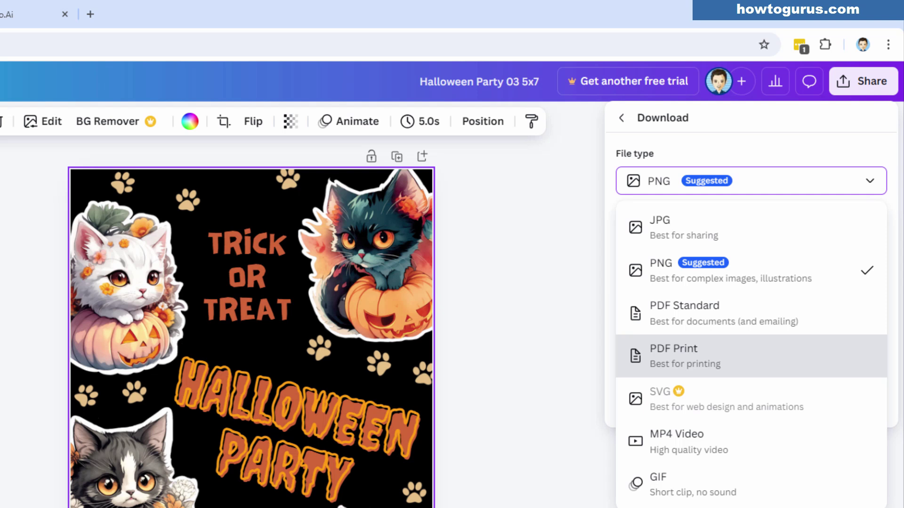
pyautogui.click(674, 359)
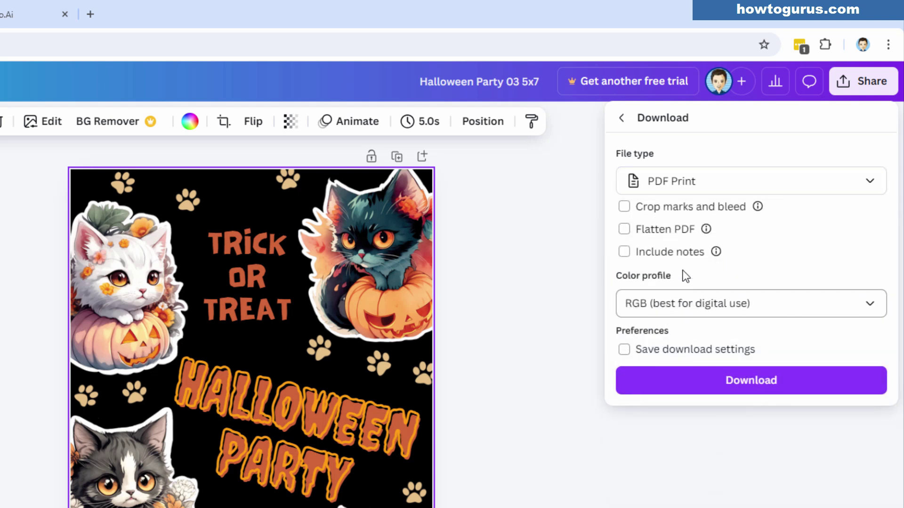
pyautogui.click(676, 231)
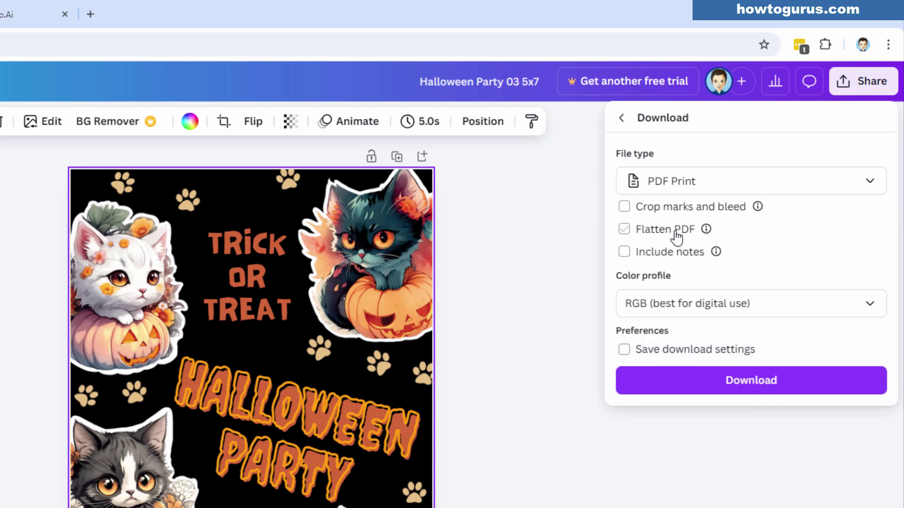
pyautogui.click(641, 234)
pyautogui.click(639, 254)
pyautogui.click(763, 382)
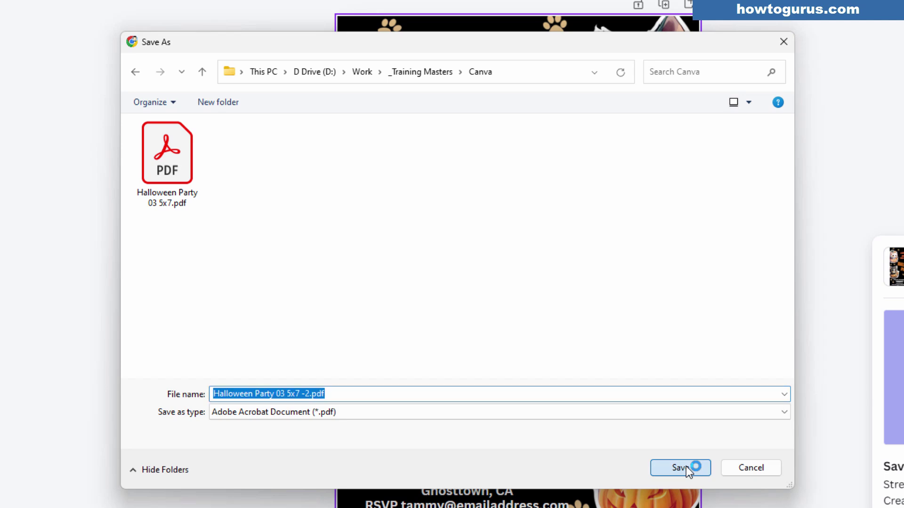
pyautogui.click(680, 468)
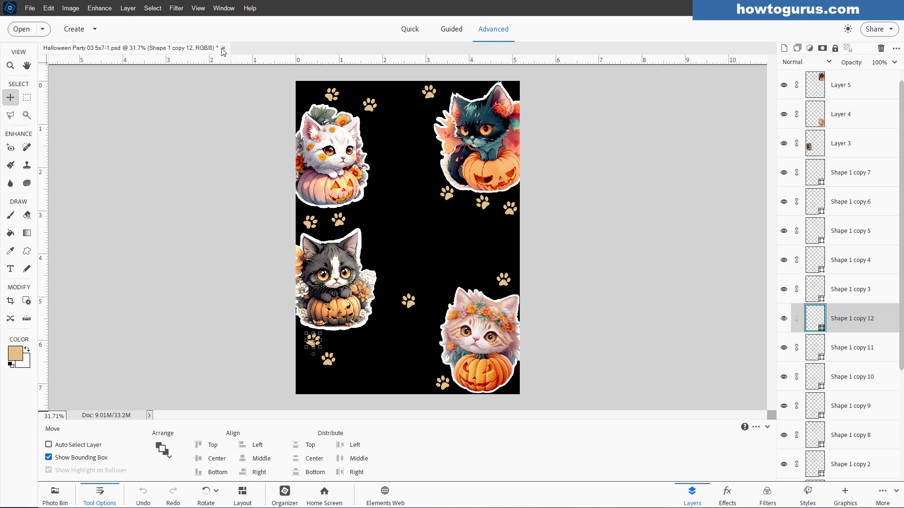
# - Close the PSD without saving and open Halloween Party 03 5x7 -2.pdf
pyautogui.click(223, 49)
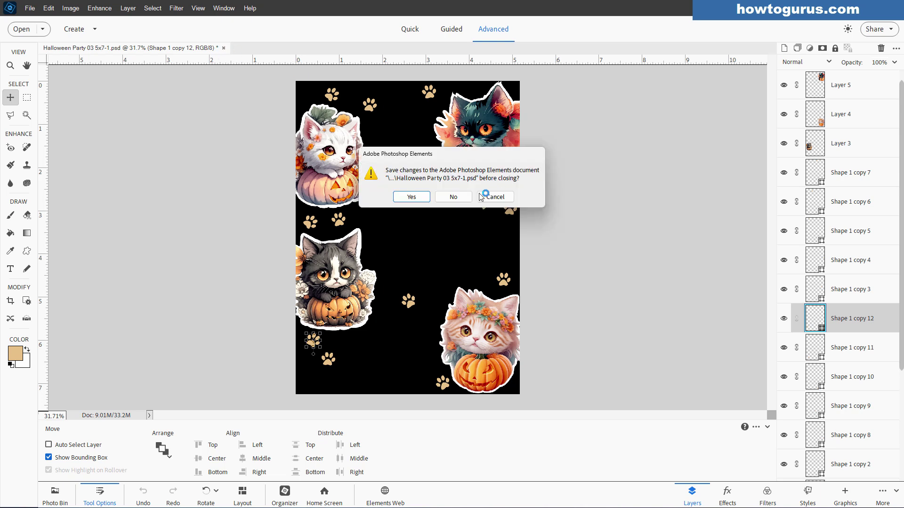
pyautogui.click(459, 196)
pyautogui.click(30, 9)
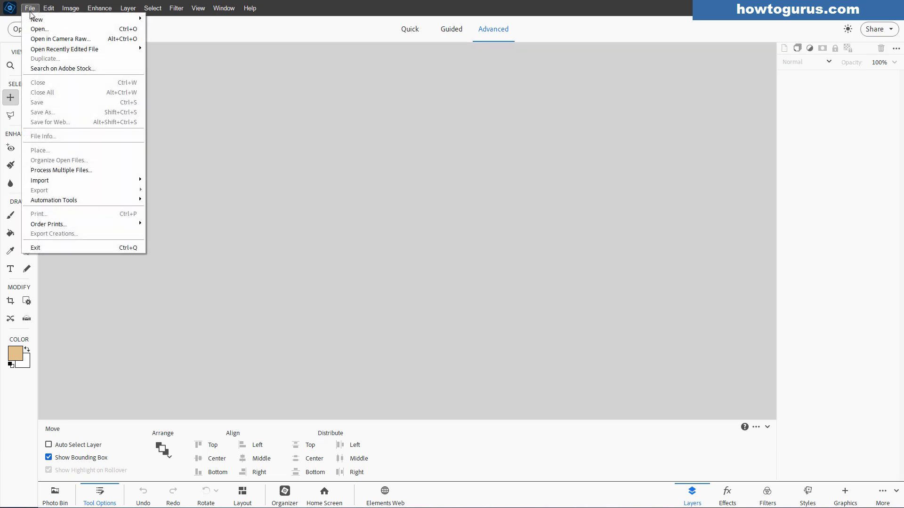
pyautogui.click(39, 29)
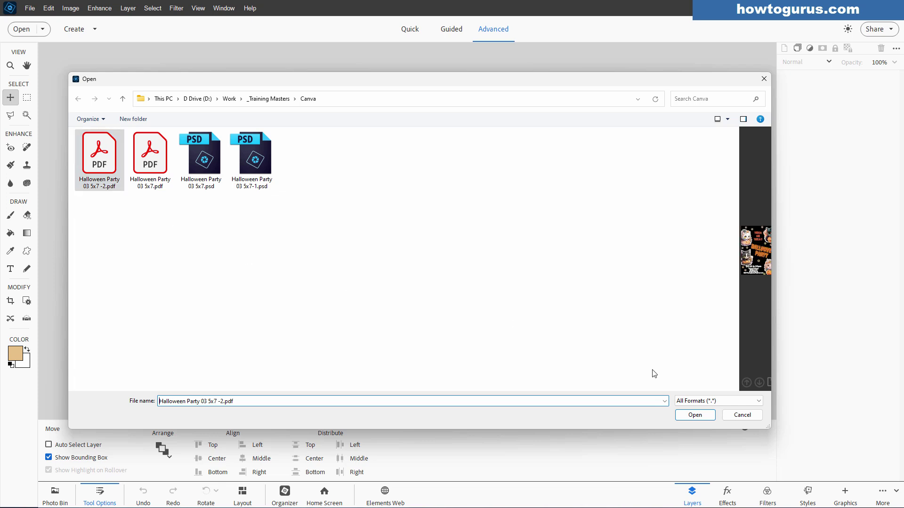
pyautogui.click(696, 415)
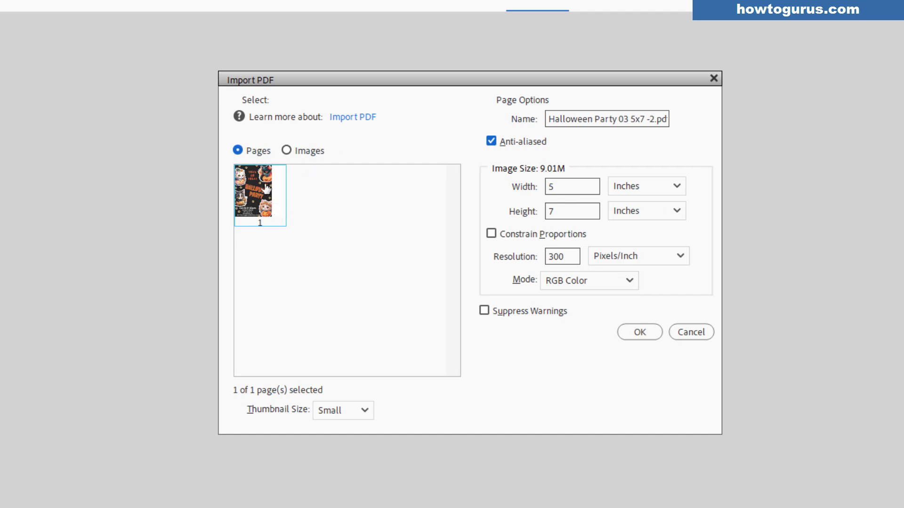
# - Import the PDF page with Thumbnail Size at Fit Page, after comparing Pages and Images previews
pyautogui.click(370, 409)
pyautogui.click(371, 409)
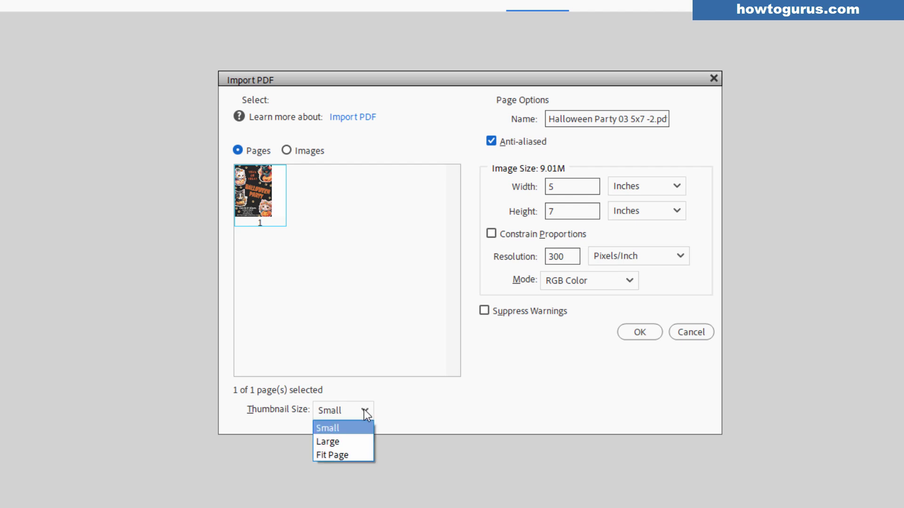
pyautogui.click(356, 450)
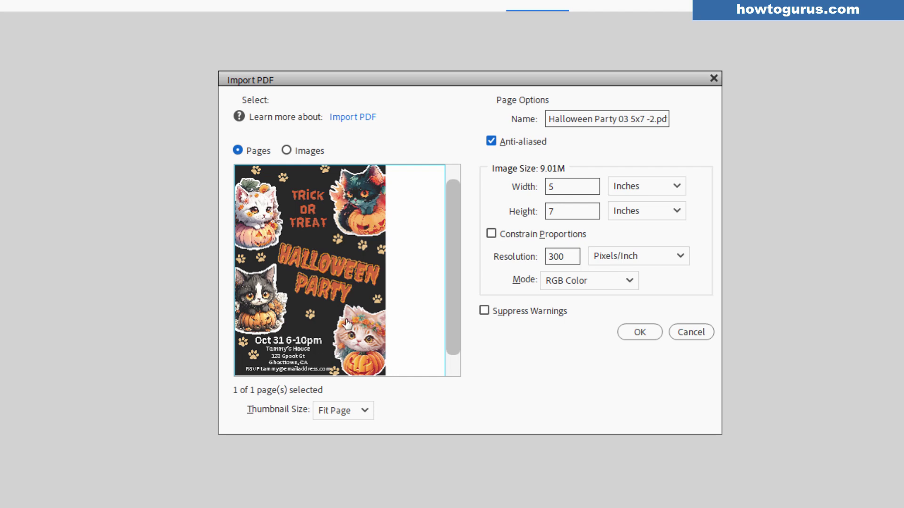
pyautogui.click(287, 151)
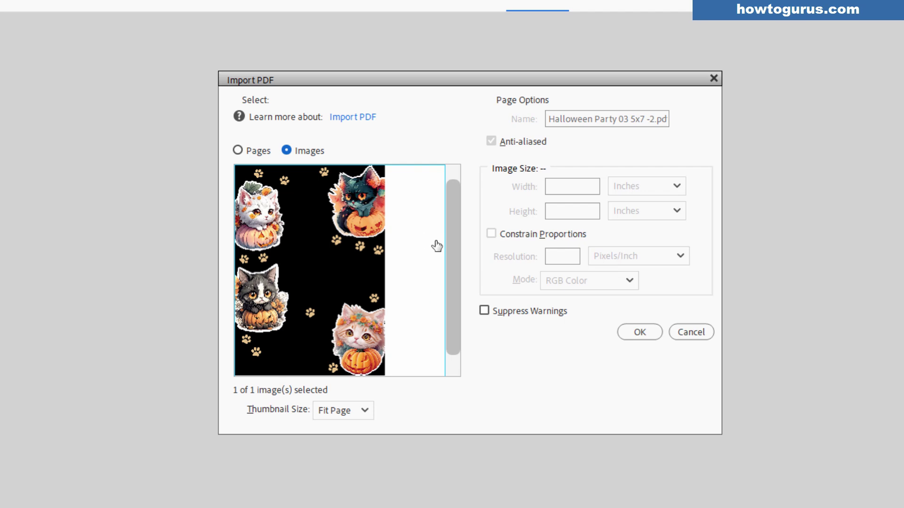
pyautogui.click(237, 151)
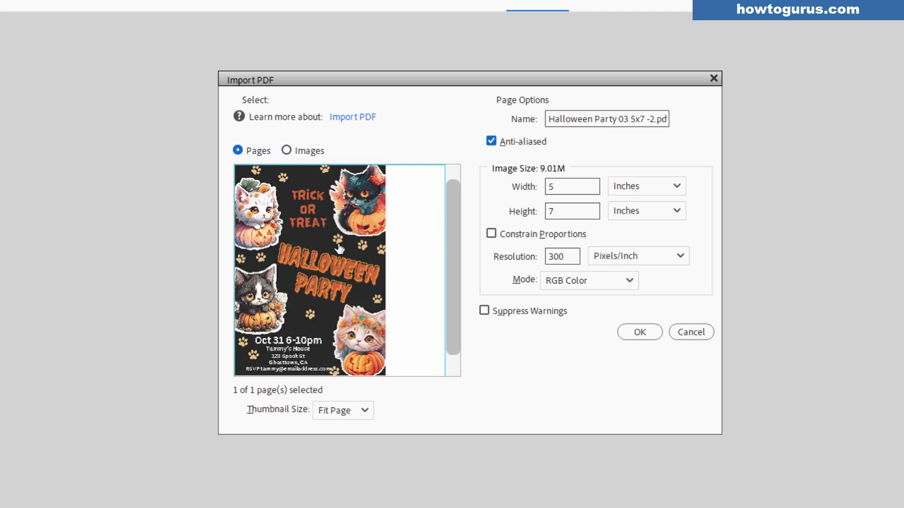
pyautogui.click(286, 151)
pyautogui.click(640, 332)
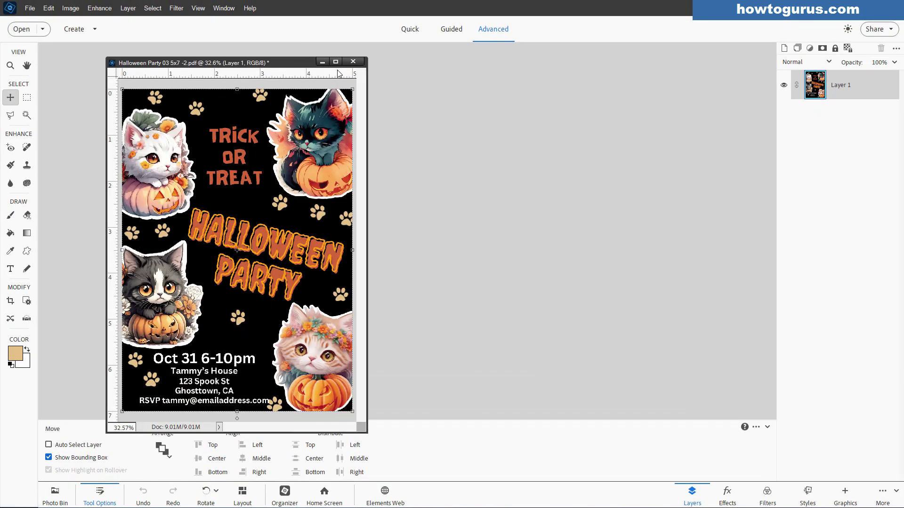
# - Dock the imported invitation as a tab and bring up the Open dialog again
pyautogui.moveTo(338, 61); pyautogui.dragTo(338, 50)
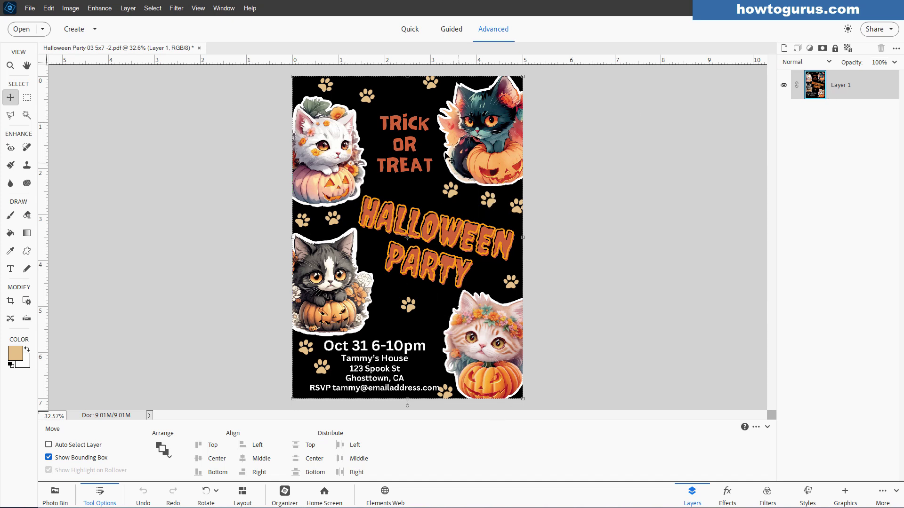
pyautogui.click(30, 8)
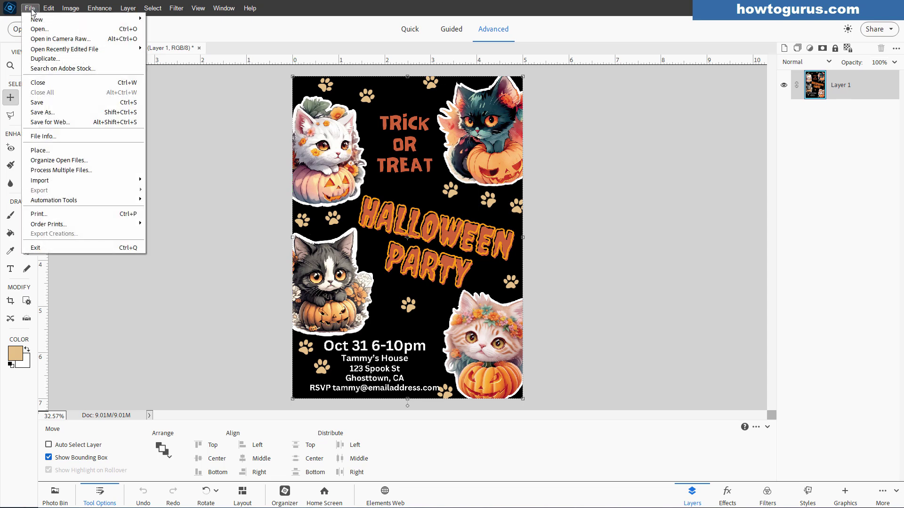
pyautogui.click(40, 28)
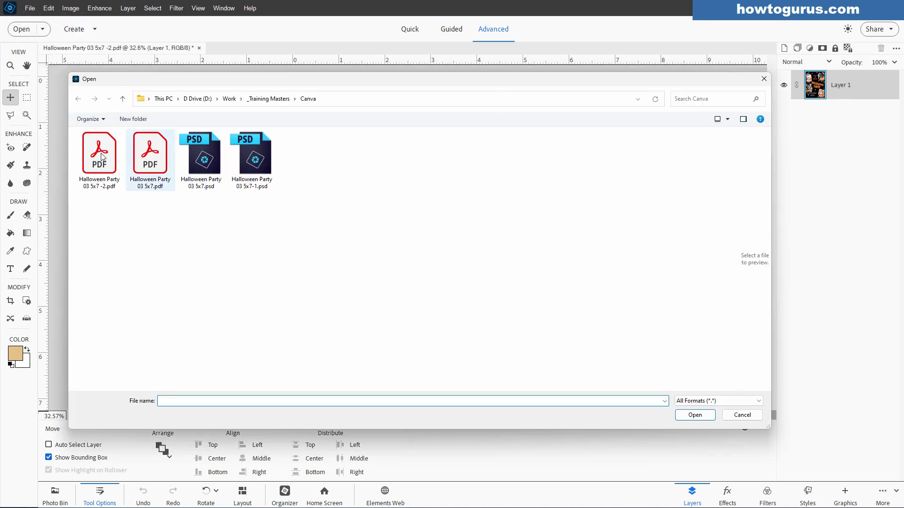
# - Import only the images from Halloween Party 03 5x7 -2.pdf and place the kitten background right of the flyer
pyautogui.click(120, 164)
pyautogui.click(694, 415)
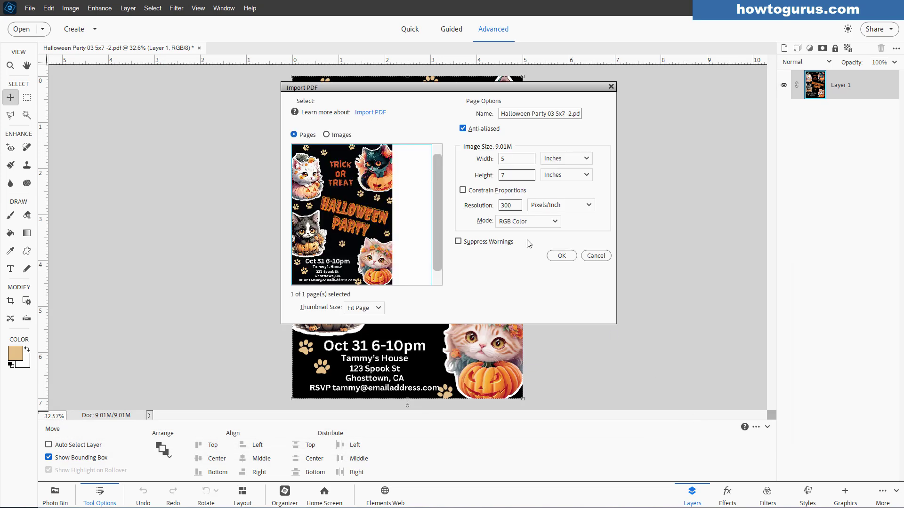
pyautogui.click(326, 135)
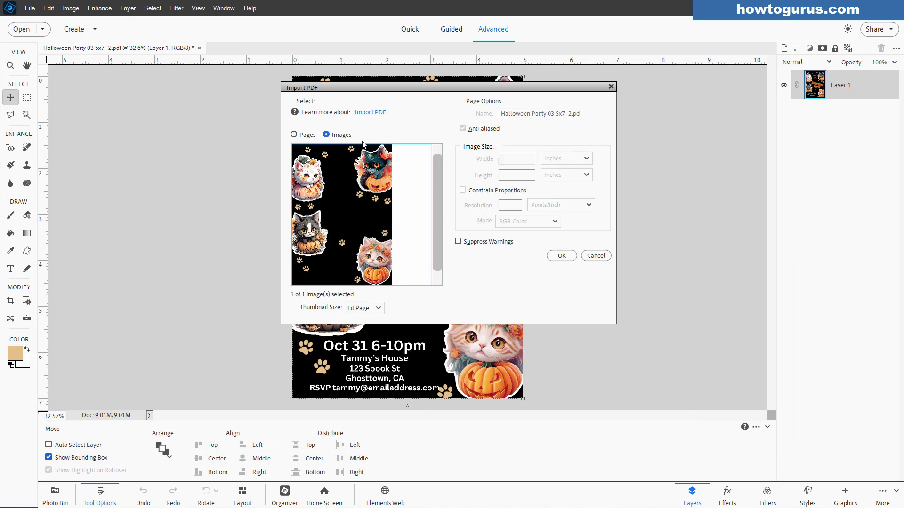
pyautogui.click(561, 256)
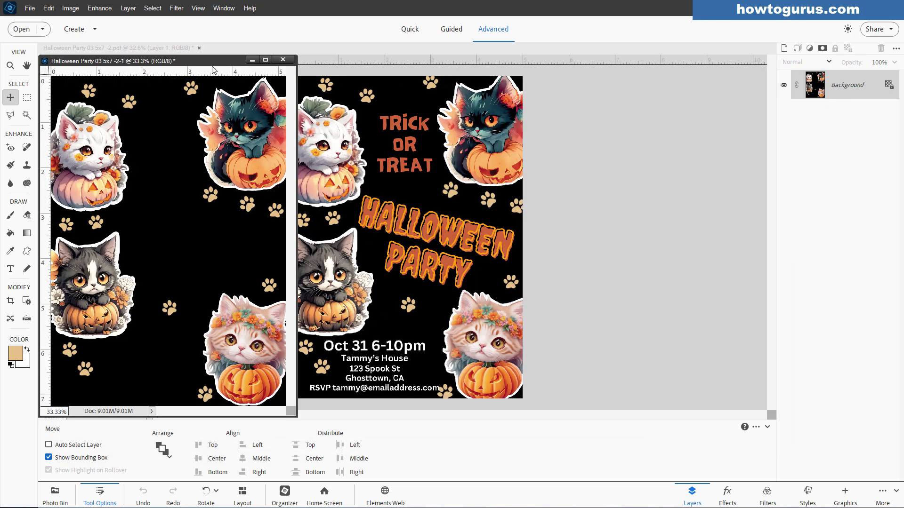
pyautogui.moveTo(212, 61); pyautogui.dragTo(652, 110)
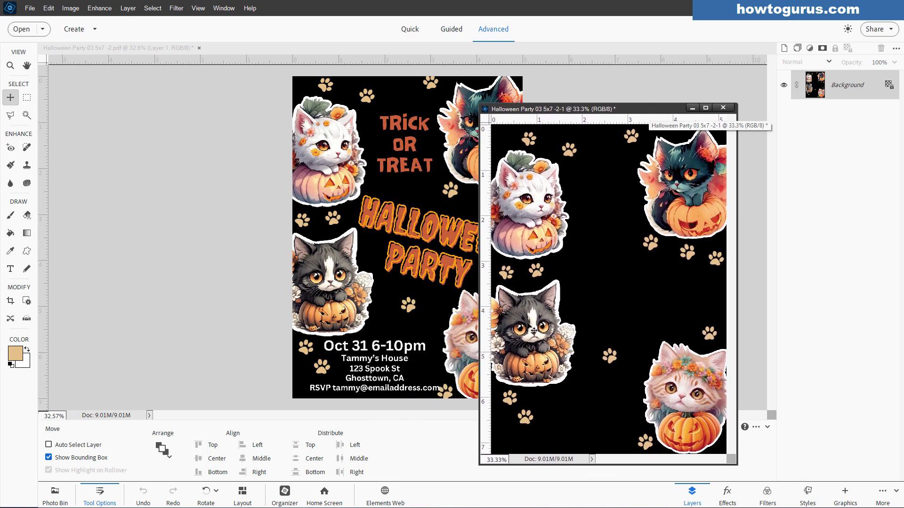
pyautogui.moveTo(612, 109); pyautogui.dragTo(681, 106)
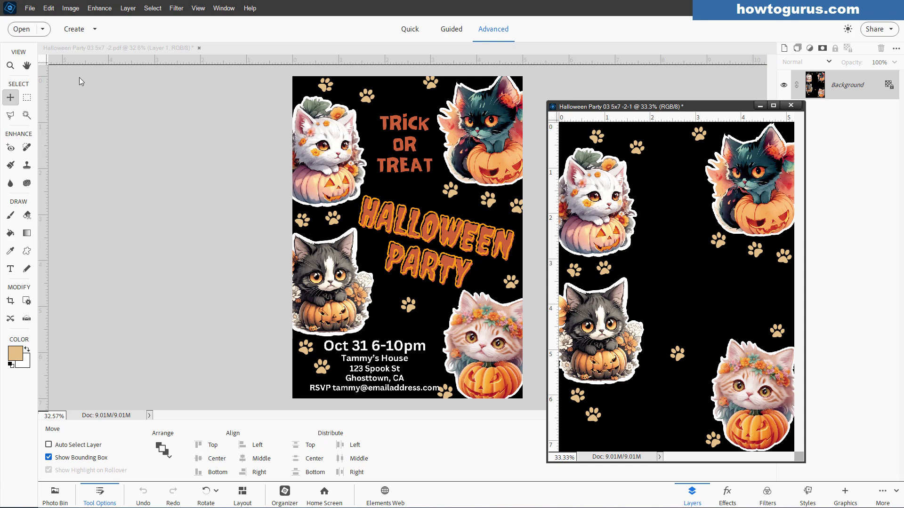
pyautogui.click(99, 8)
pyautogui.moveTo(128, 113)
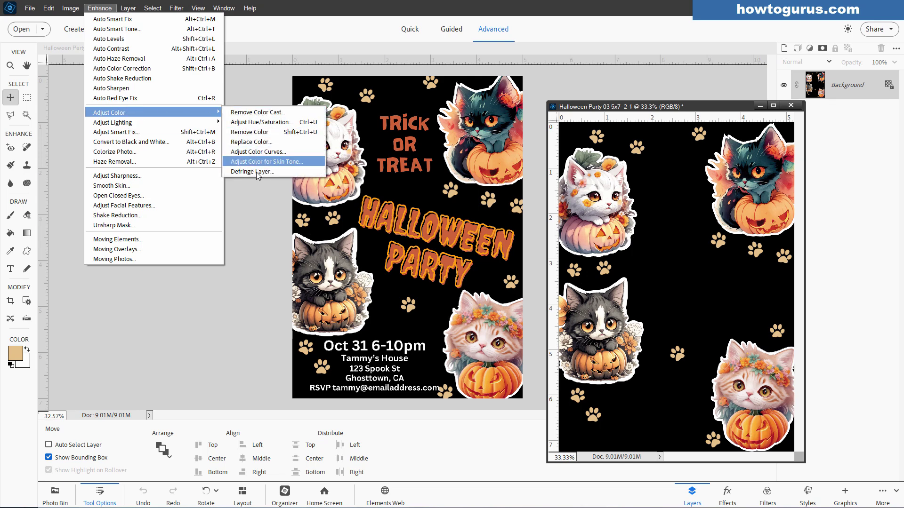
pyautogui.moveTo(165, 123)
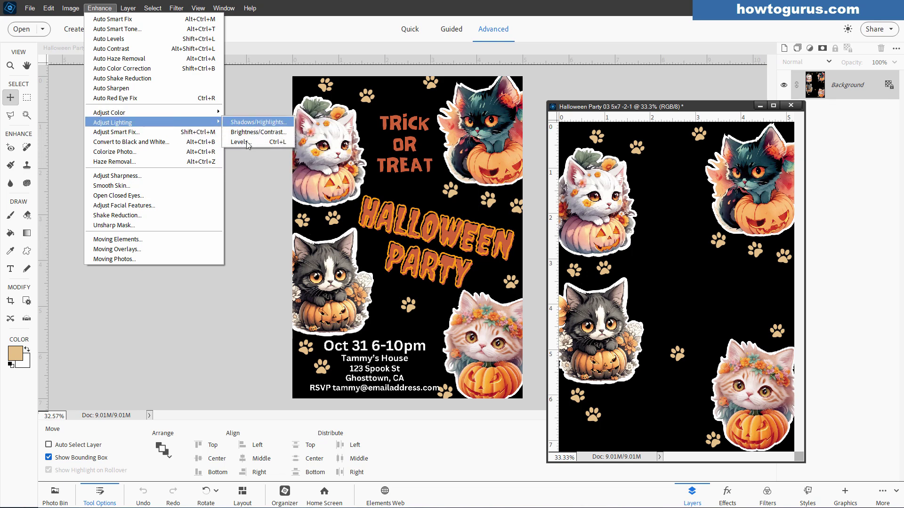
pyautogui.moveTo(133, 11)
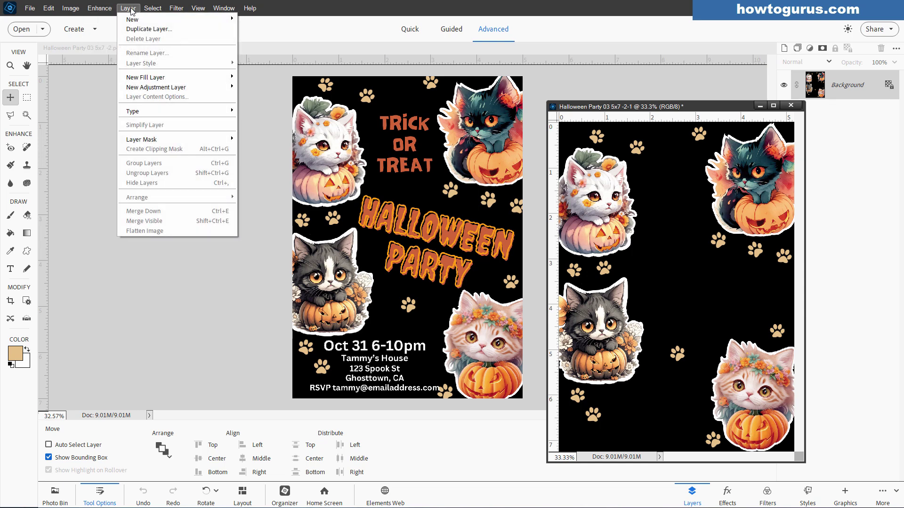
pyautogui.moveTo(160, 89)
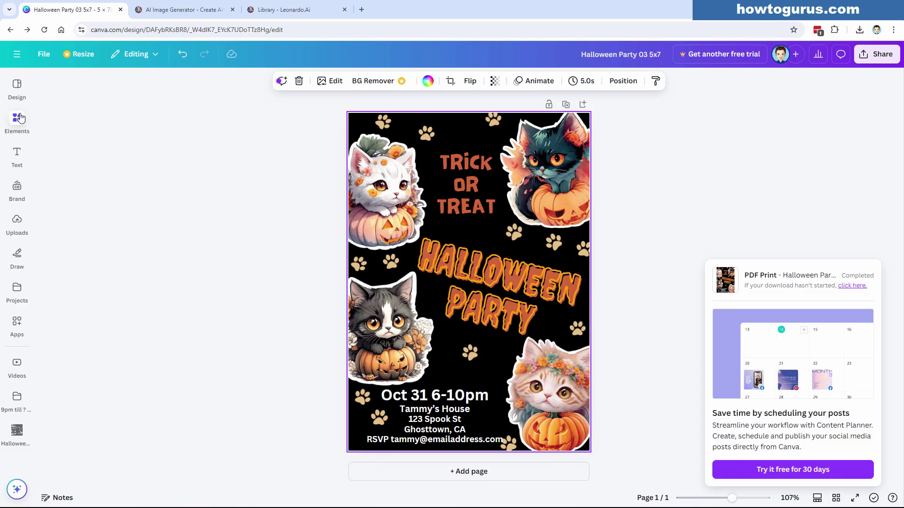
# - Show the Uploads panel in Canva, then bring up the Share this design panel
pyautogui.click(17, 221)
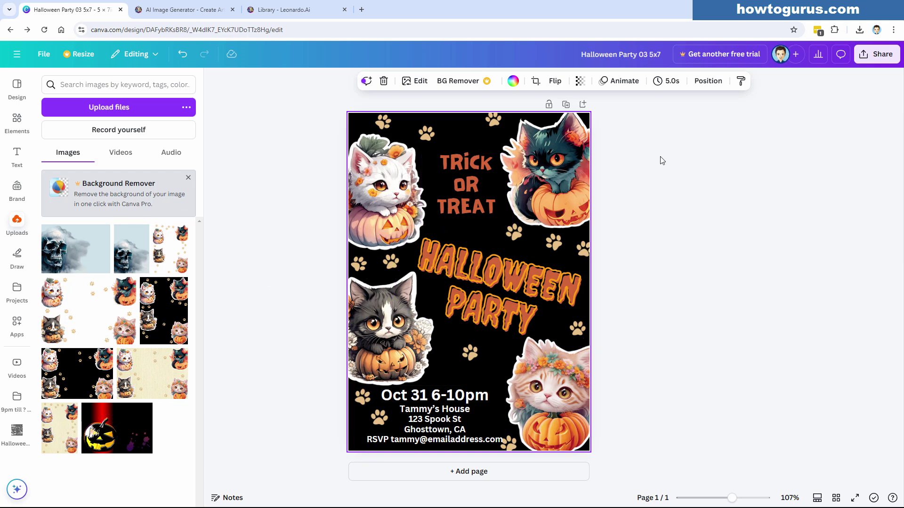
pyautogui.click(876, 54)
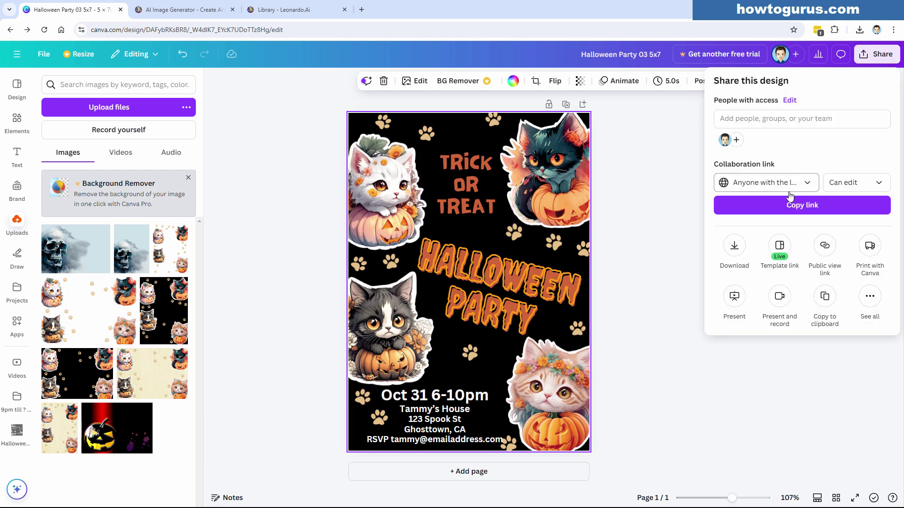